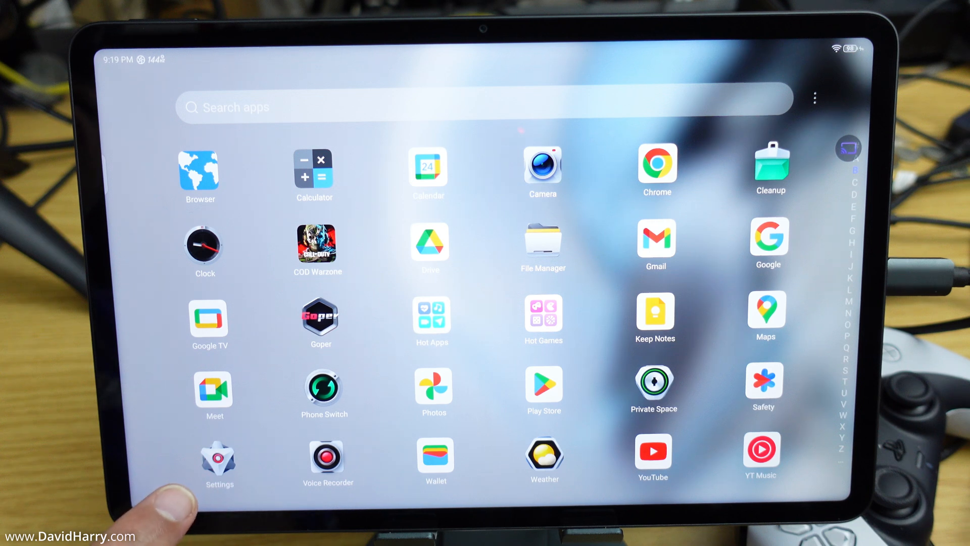
Step: Reach the Z-SmartCast casting settings via Settings > Connected devices > Z-SmartCast > Settings
{"action": "left_click", "coordinate": [216, 459]}
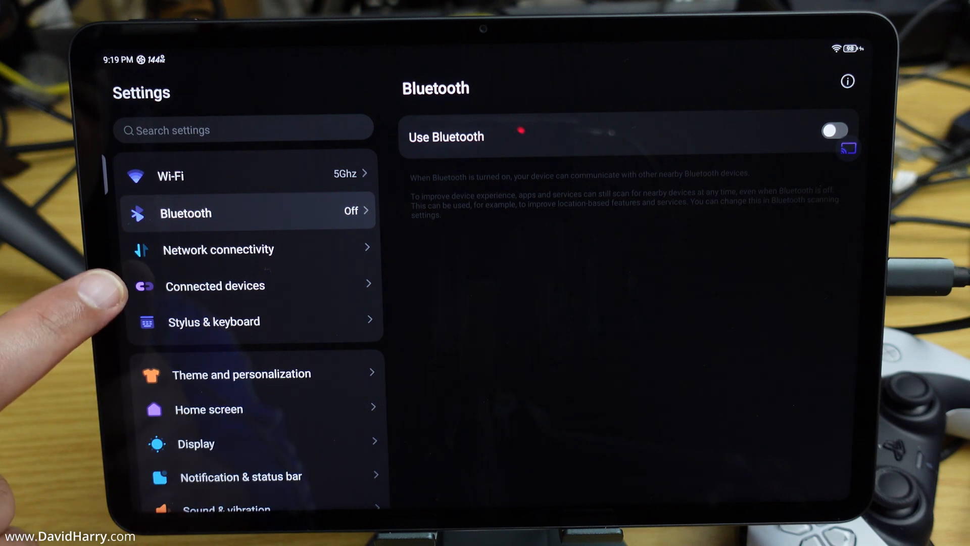
{"action": "left_click", "coordinate": [215, 286]}
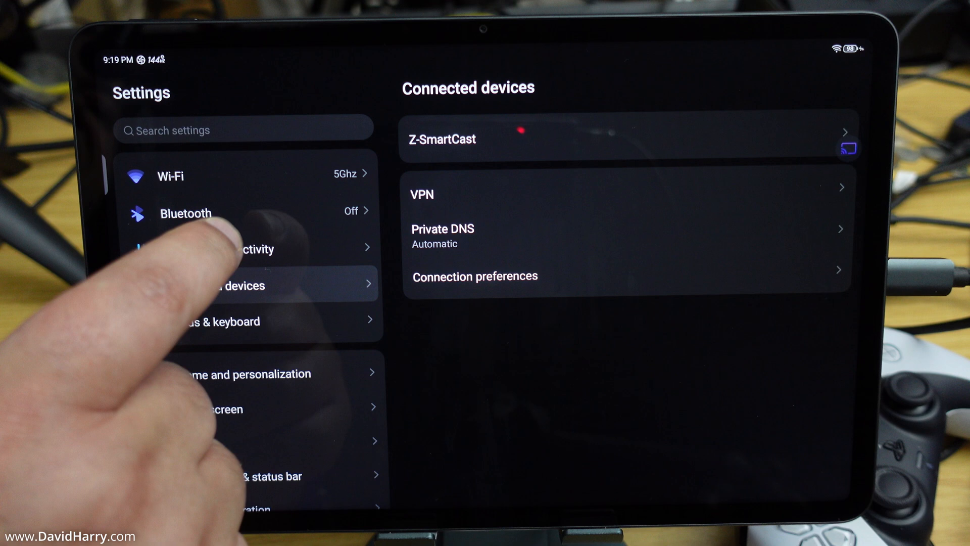
{"action": "left_click", "coordinate": [476, 139]}
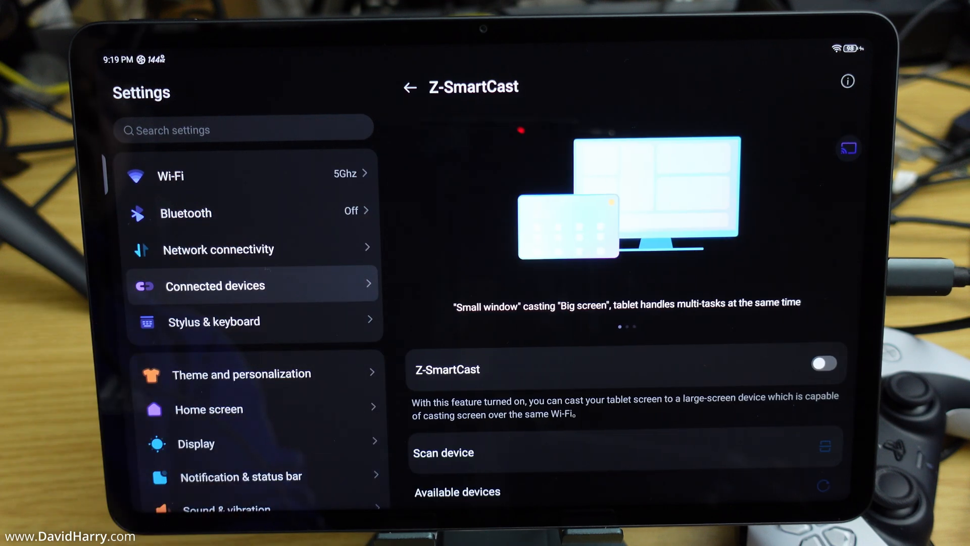
{"action": "scroll", "coordinate": [561, 418], "scroll_direction": "down", "scroll_amount": 3}
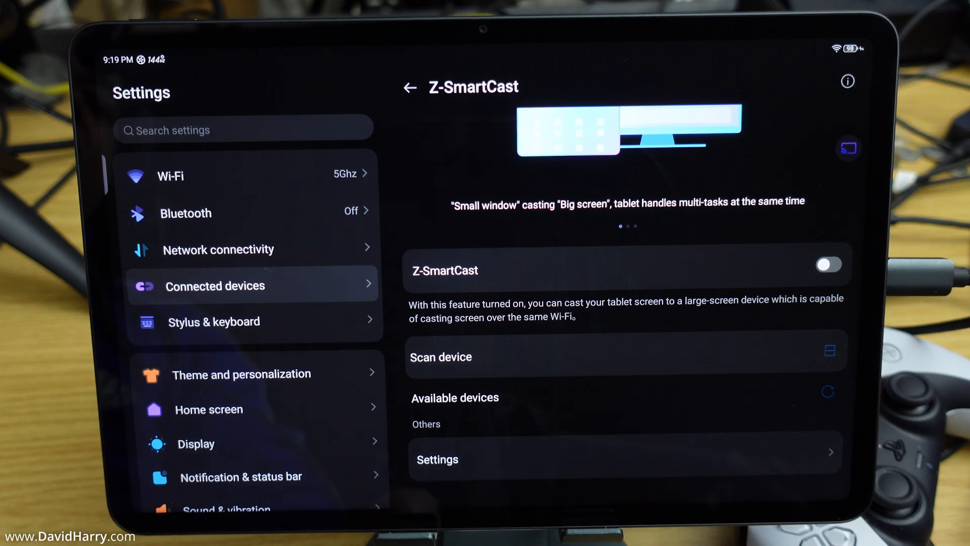
{"action": "left_click", "coordinate": [474, 459]}
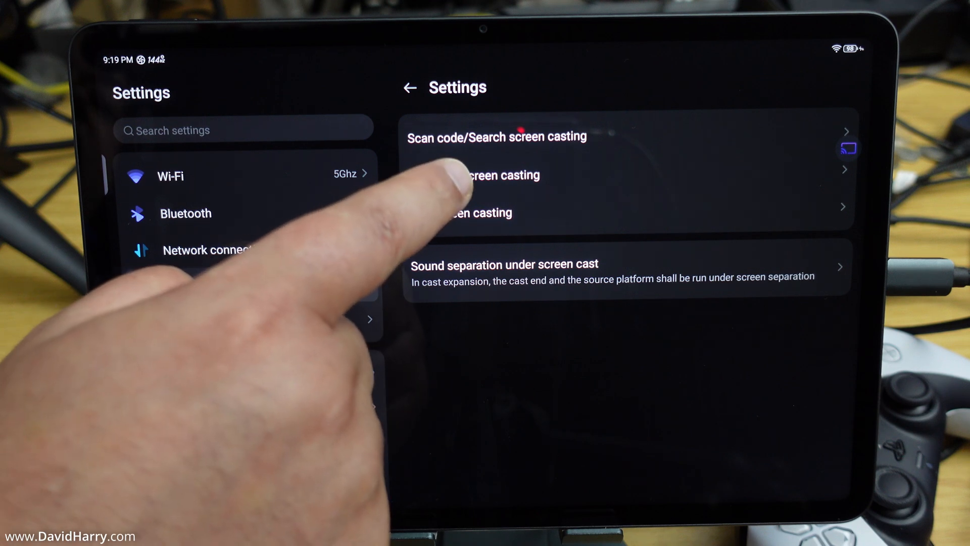
Step: Go into the HDMI/DP screen casting page with privacy, switching and display mode options
{"action": "left_click", "coordinate": [474, 175]}
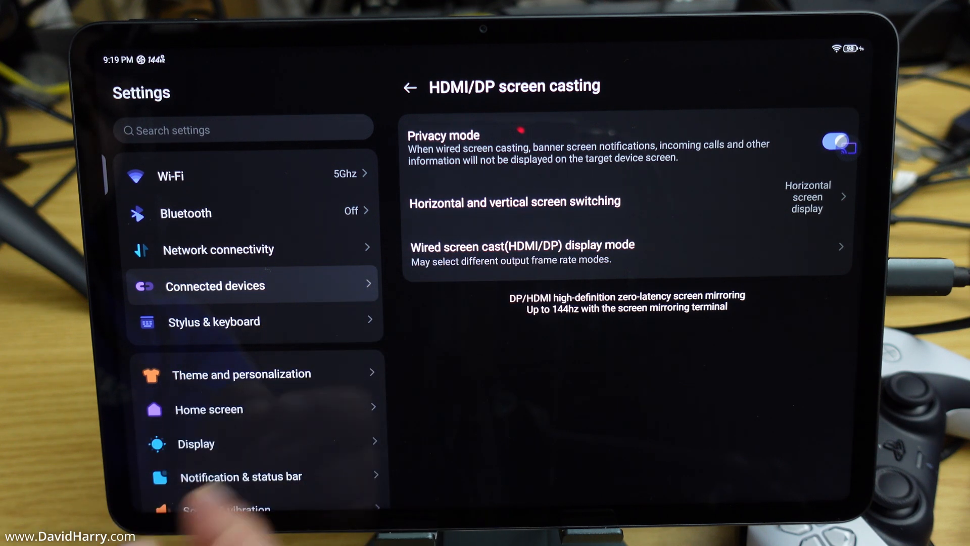
Step: Show the wired HDMI/DP output frame rate list, 3840x2160 60Hz down to 1920x1080 240Hz checked
{"action": "left_click", "coordinate": [493, 251]}
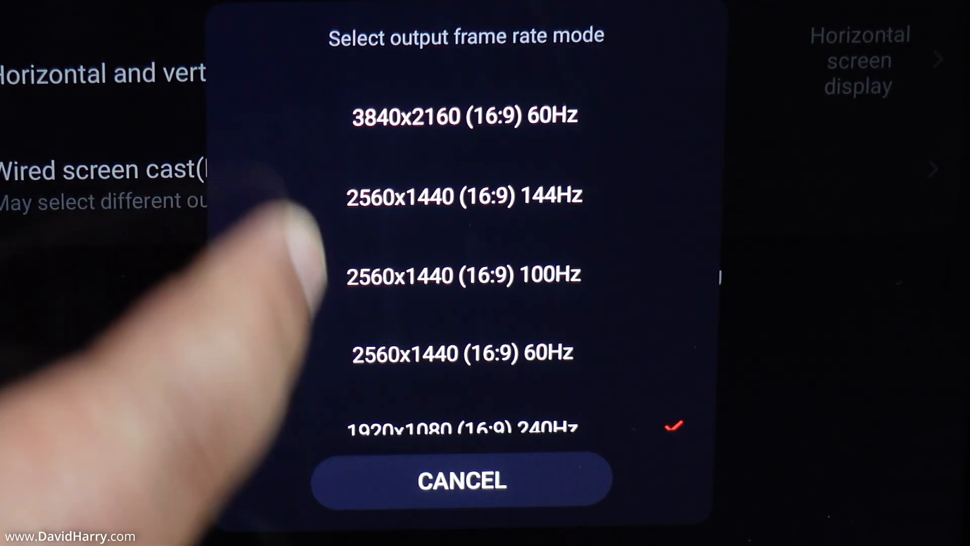
{"action": "left_click_drag", "start_coordinate": [364, 341], "coordinate": [363, 152]}
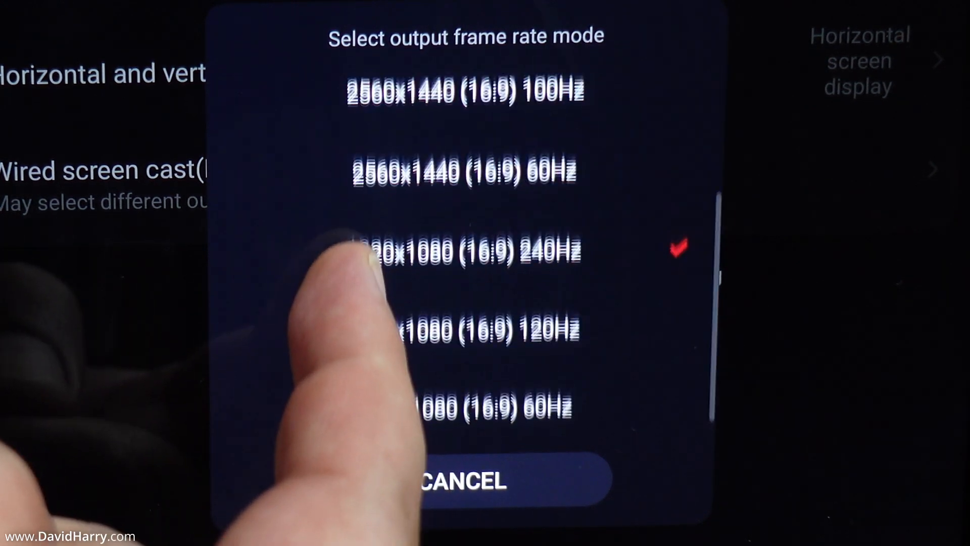
{"action": "left_click_drag", "start_coordinate": [356, 239], "coordinate": [356, 432]}
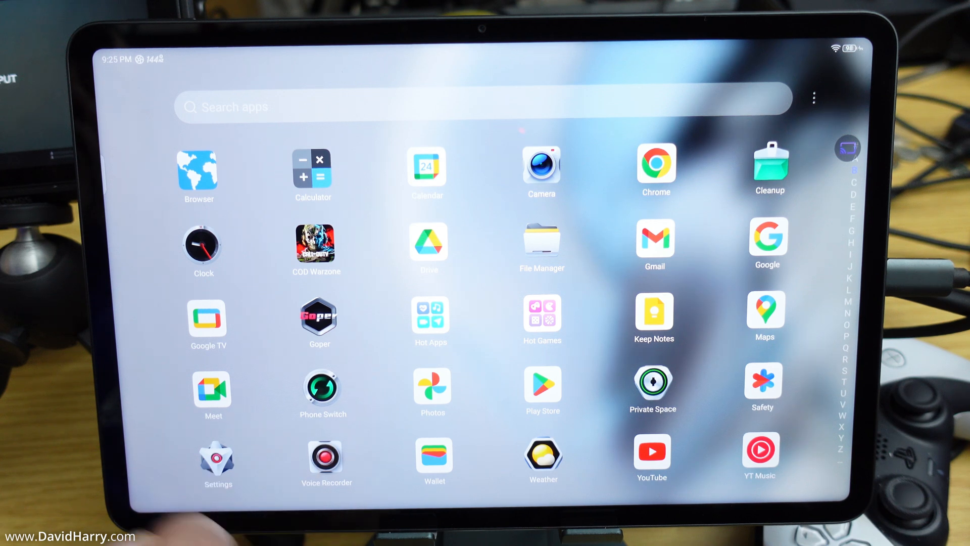
Step: Return through Connected devices and Z-SmartCast to reopen the wired HDMI/DP frame rate picker
{"action": "left_click", "coordinate": [206, 459]}
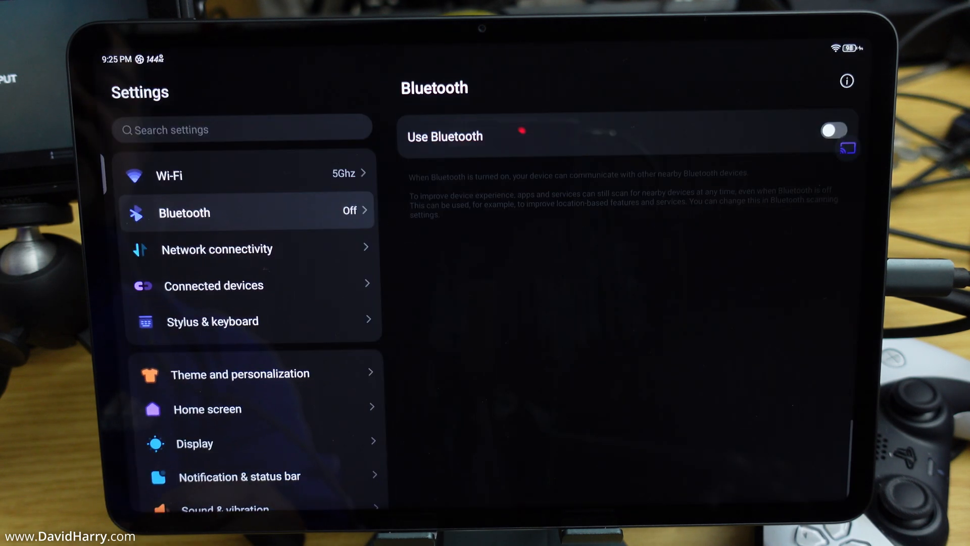
{"action": "left_click", "coordinate": [214, 286]}
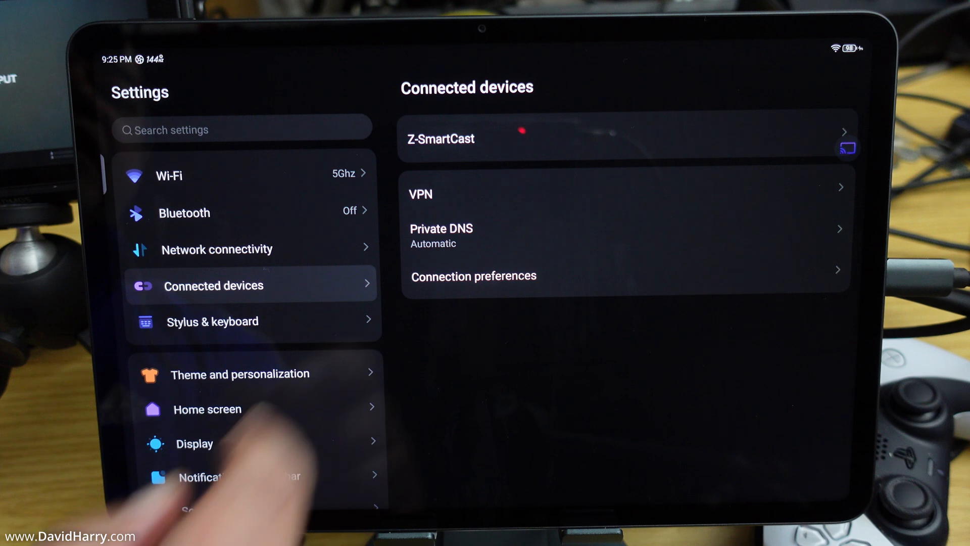
{"action": "left_click", "coordinate": [471, 137]}
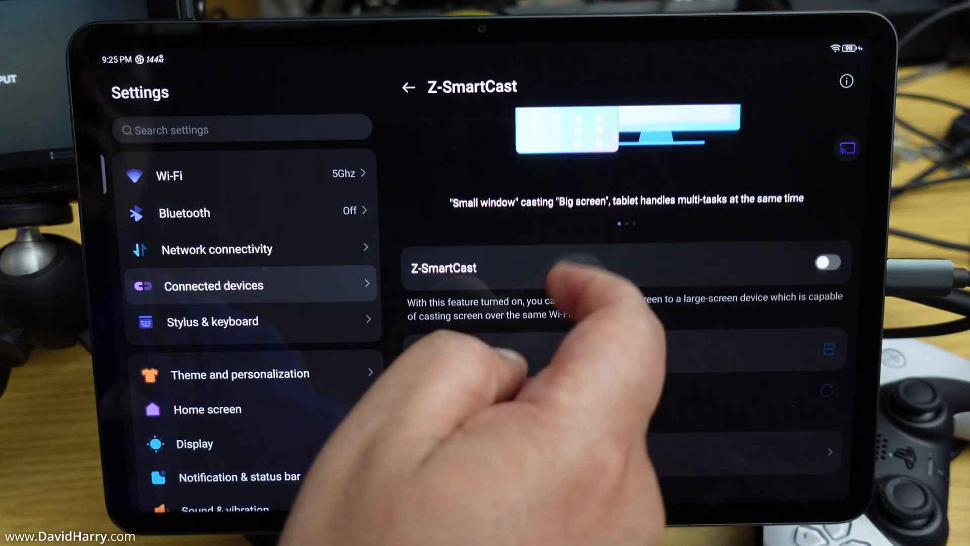
{"action": "scroll", "coordinate": [576, 364], "scroll_direction": "down", "scroll_amount": 3}
{"action": "left_click", "coordinate": [622, 460]}
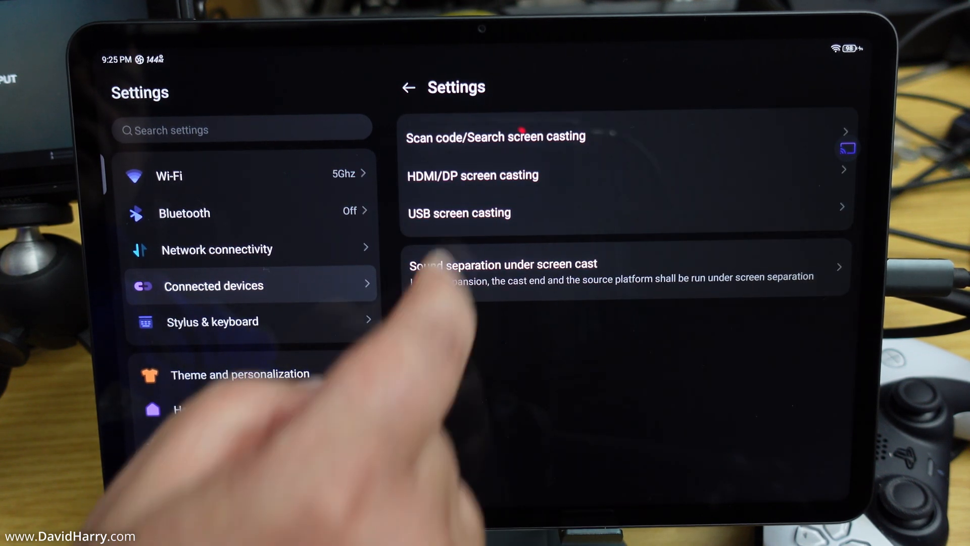
{"action": "left_click", "coordinate": [472, 174]}
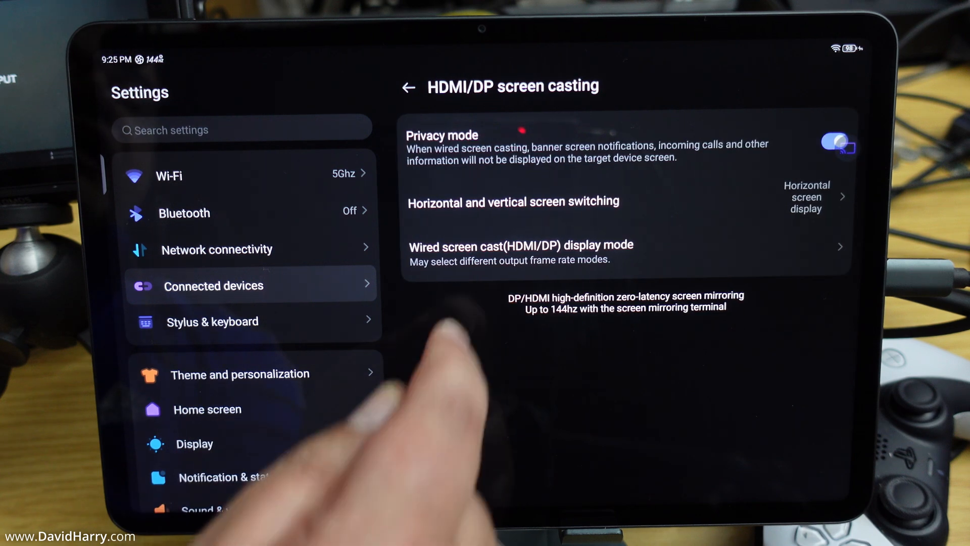
{"action": "left_click", "coordinate": [485, 250]}
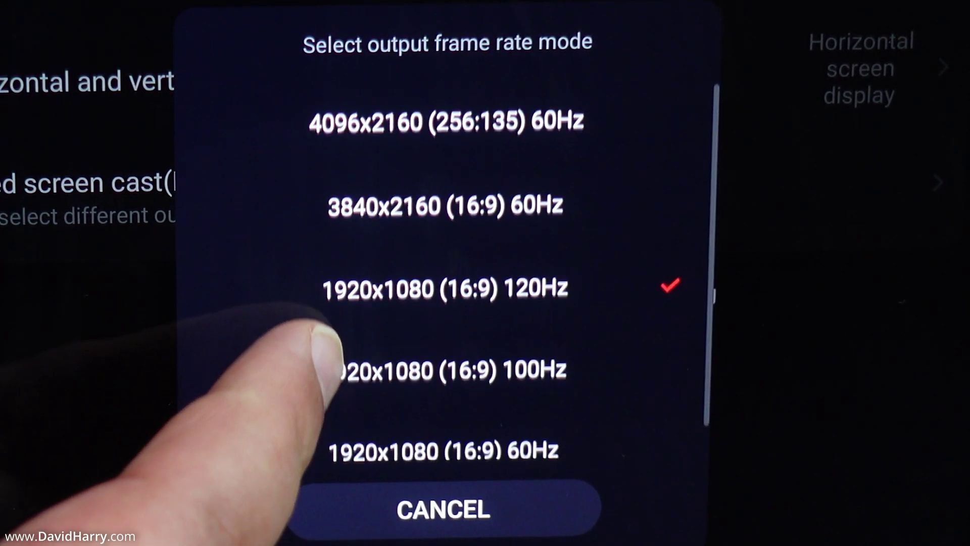
{"action": "left_click_drag", "start_coordinate": [326, 395], "coordinate": [319, 333]}
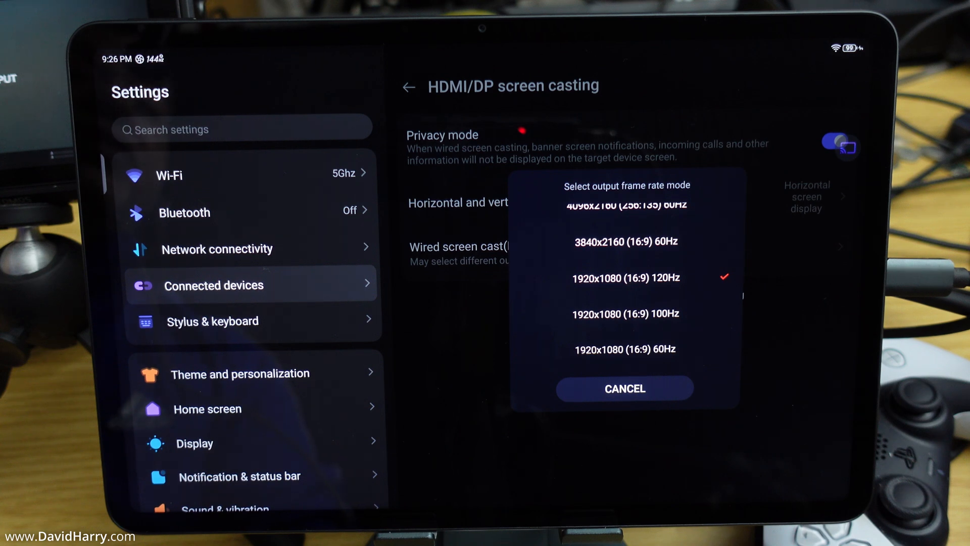
{"action": "scroll", "coordinate": [626, 288], "scroll_direction": "up", "scroll_amount": 1}
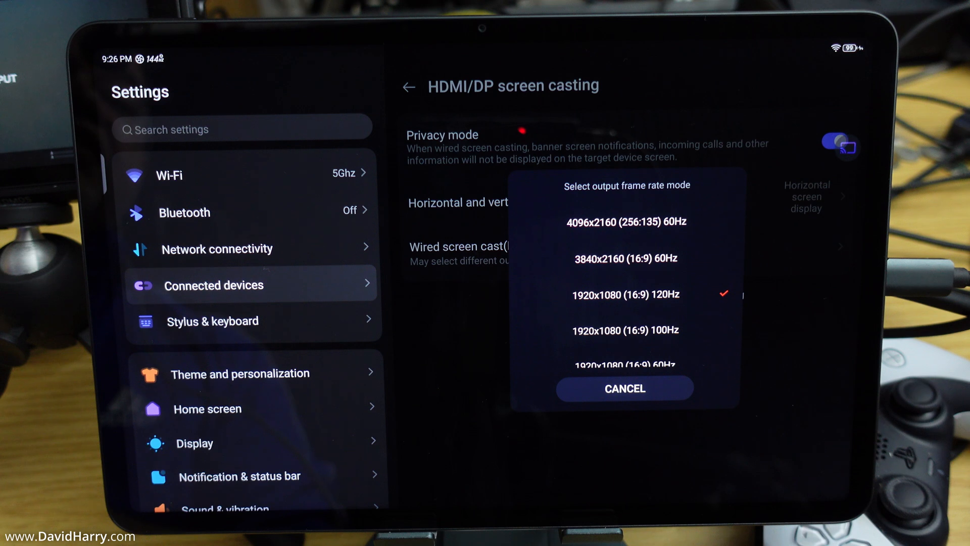